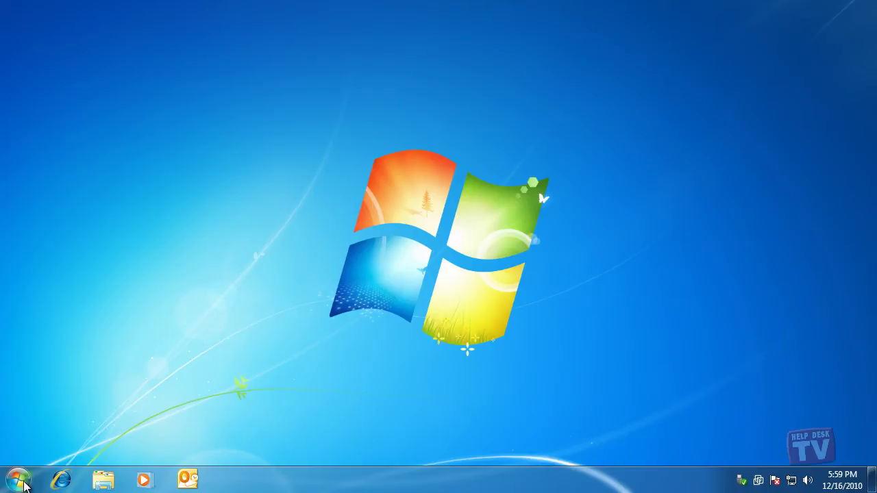
Browse the Windows Live folder under All Programs, then launch Internet Explorer from the taskbar
click(18, 480)
click(68, 419)
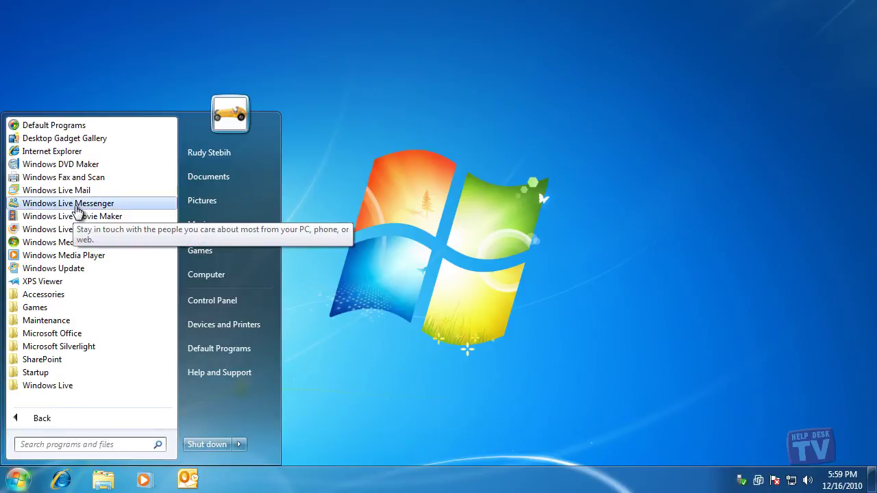
click(60, 386)
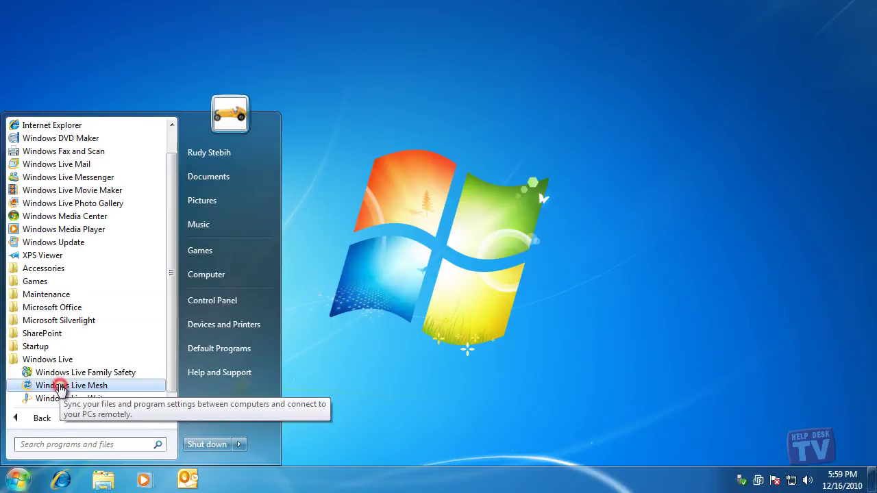
click(172, 331)
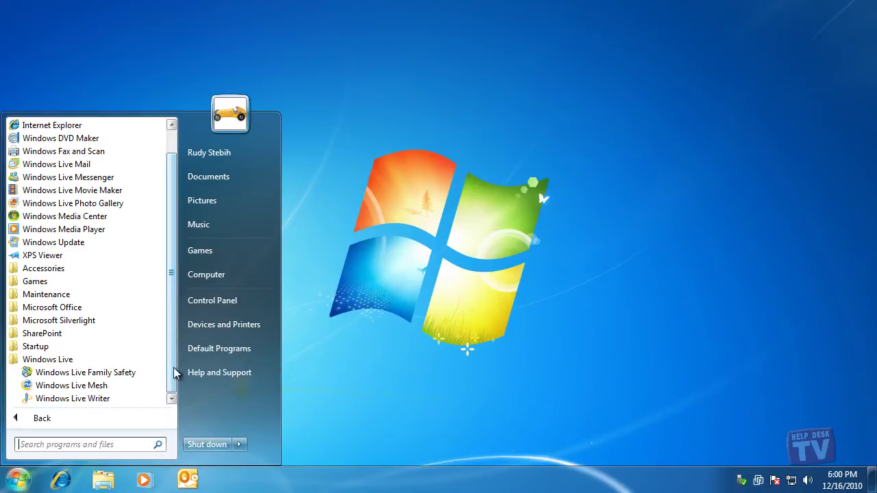
click(306, 353)
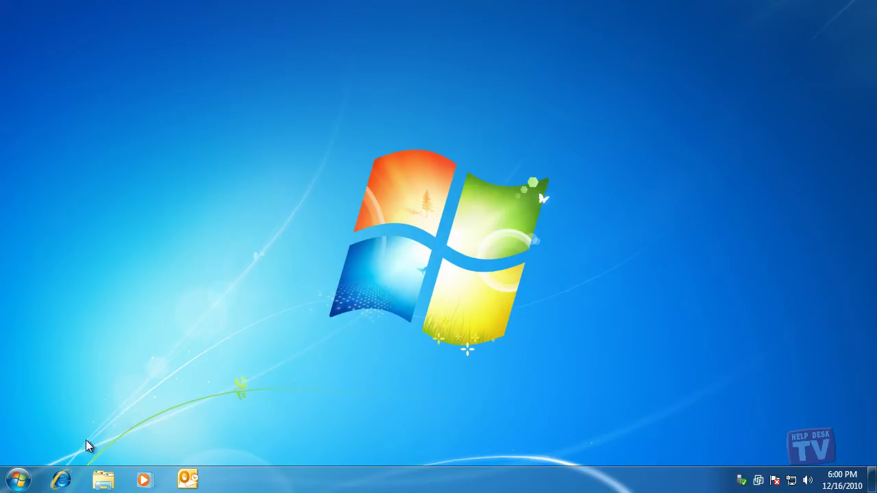
click(62, 483)
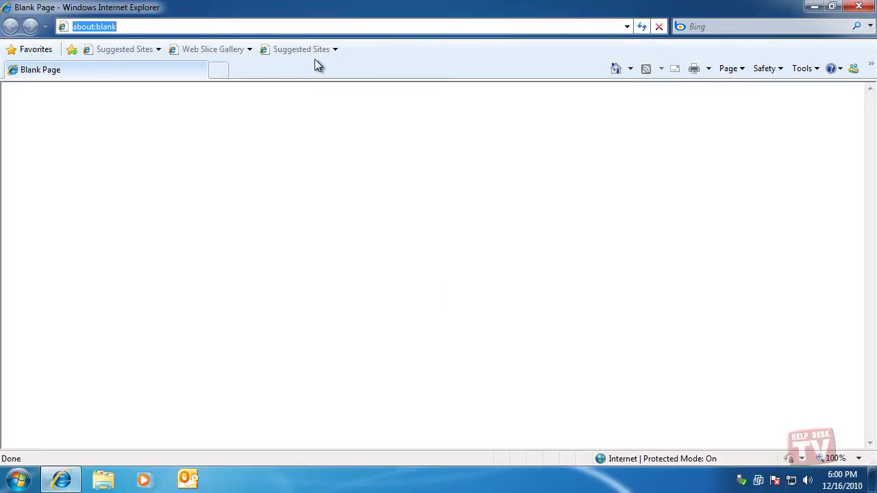
Go to download.live.com and scroll through the Windows Live Essentials 2011 download page
text(download.live.)
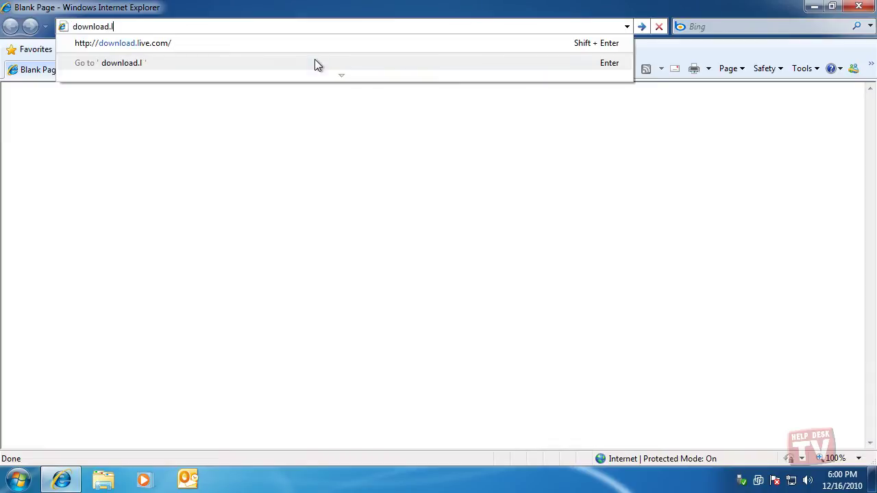
key(shift+Return)
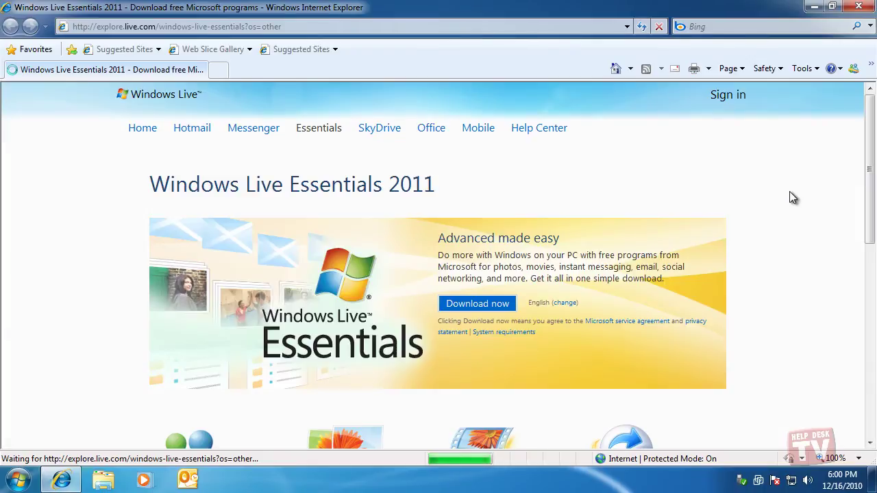
scroll(872, 153, down, 2)
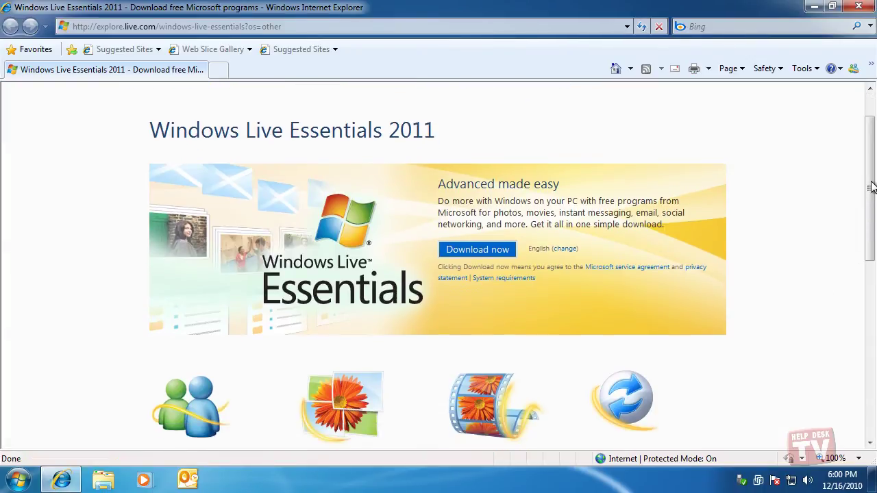
scroll(869, 240, down, 3)
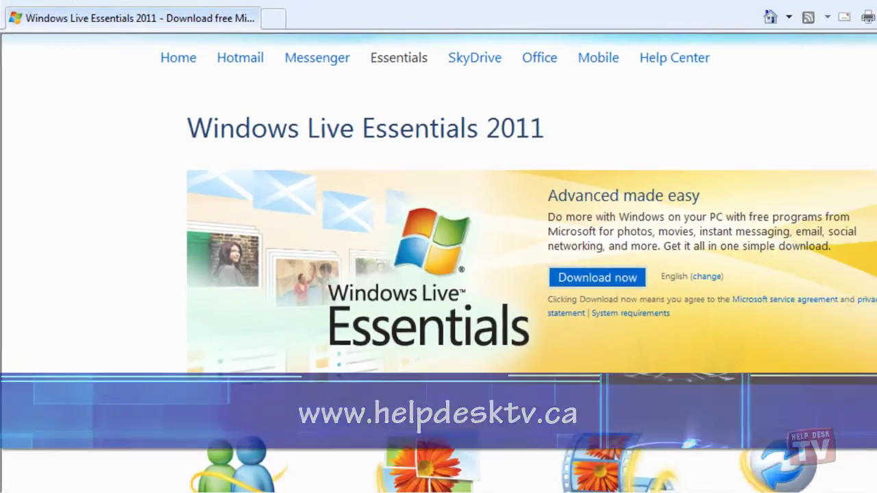
text(w)
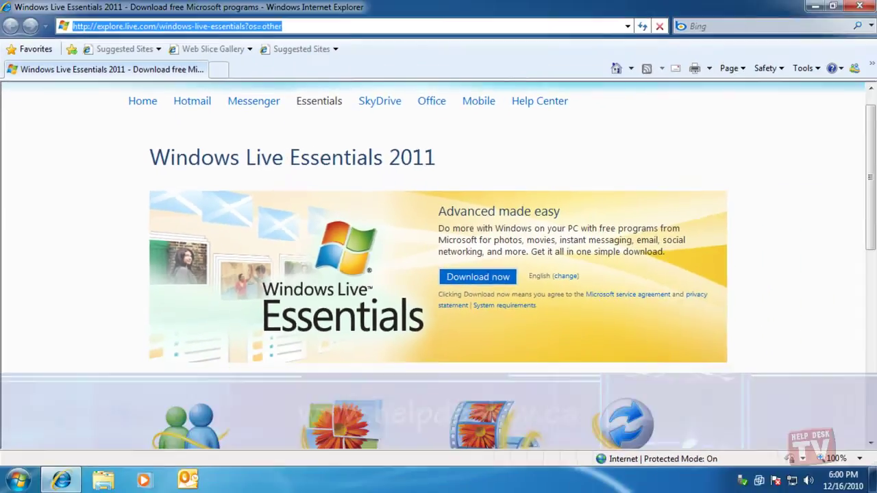
text(ww.hel)
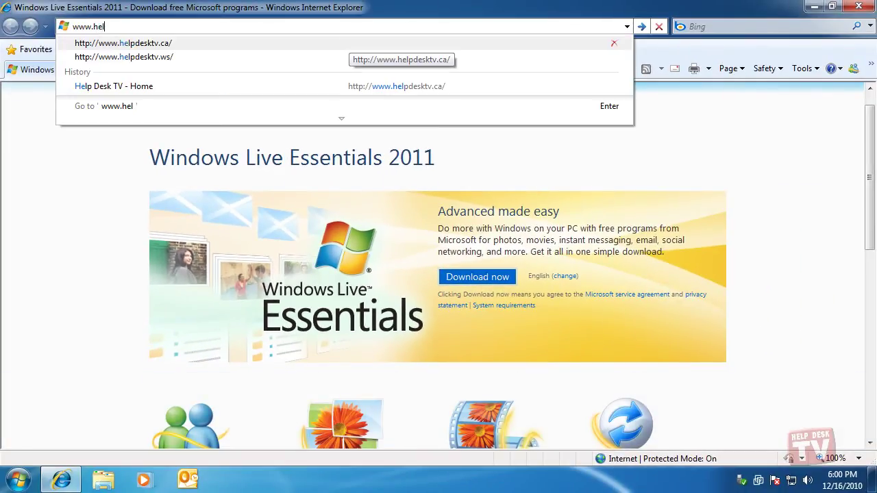
text(pd)
key(Down)
key(Return)
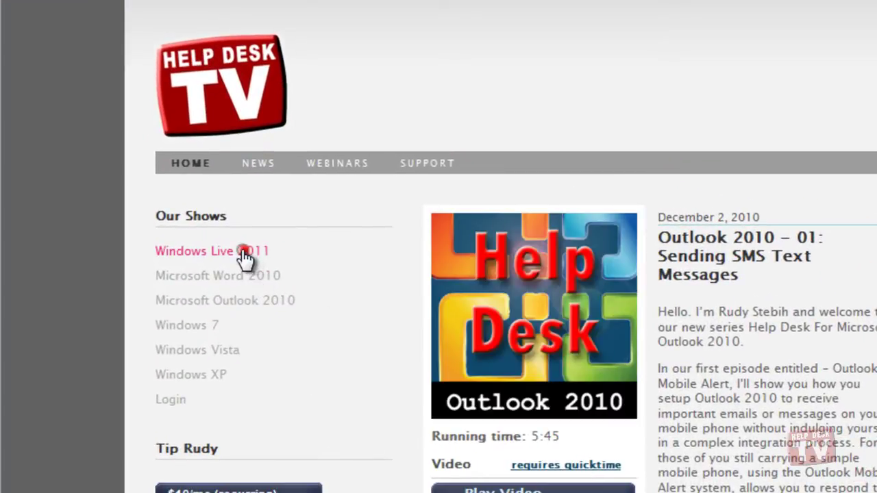
click(245, 252)
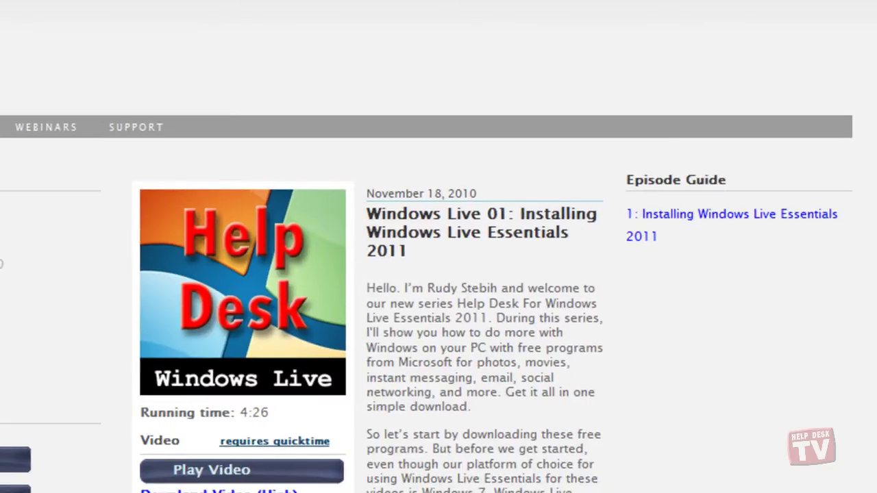
scroll(427, 247, down, 3)
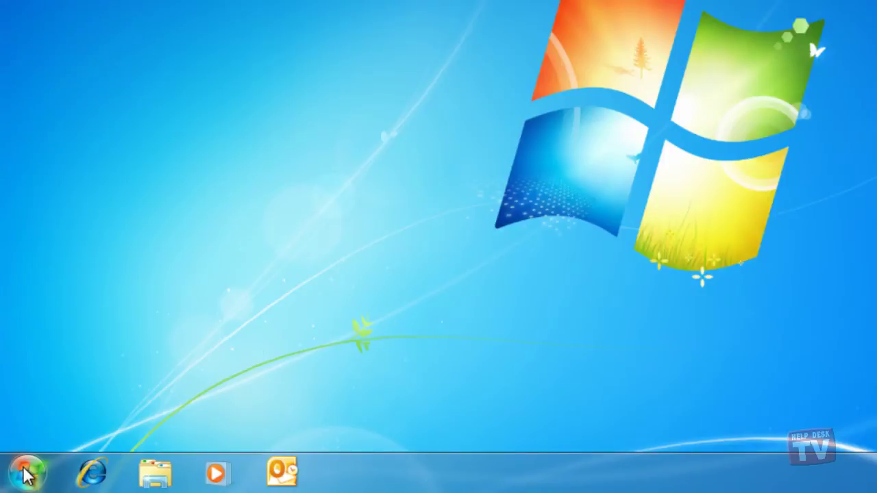
Launch Windows Live Messenger from All Programs in the Start menu
click(29, 472)
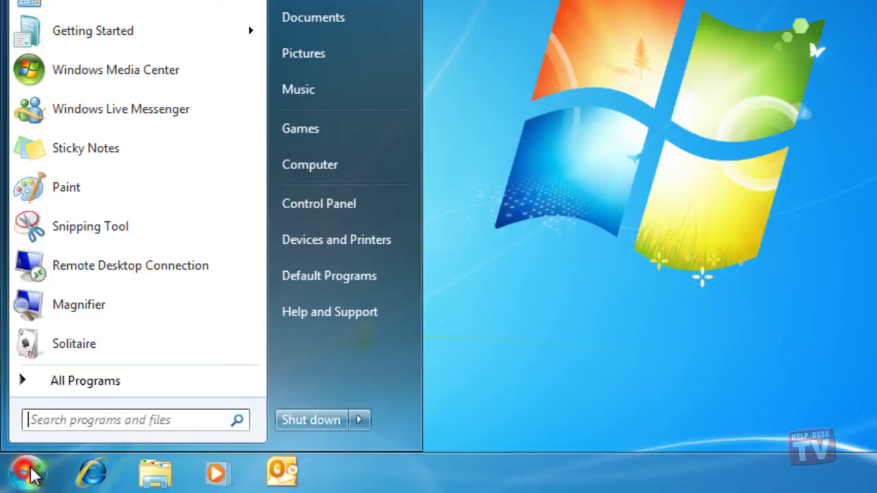
click(96, 385)
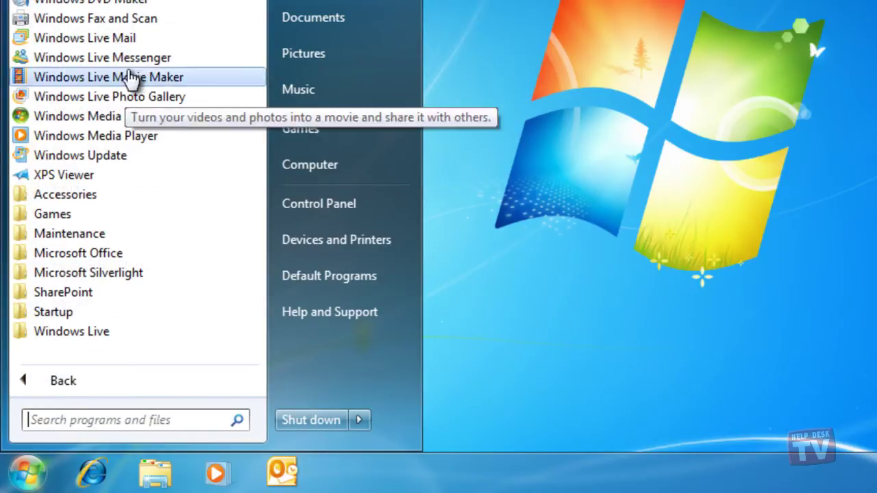
click(133, 63)
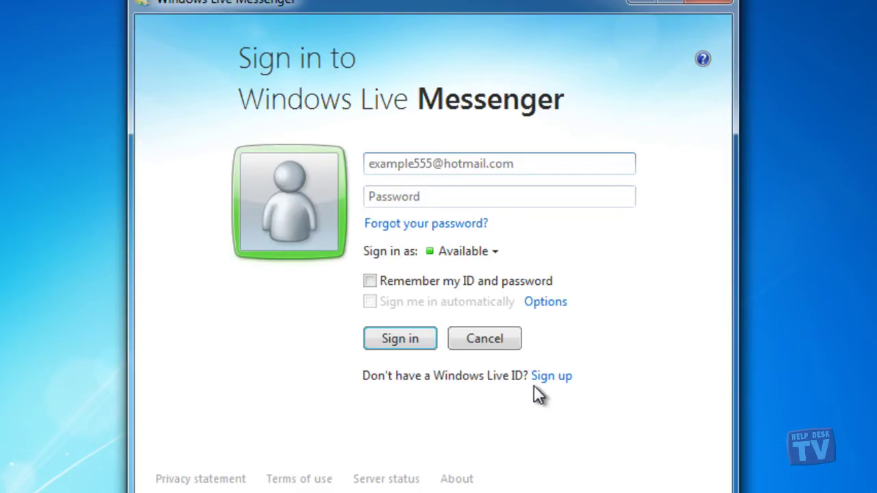
Follow the Sign up link and look over the Windows Live ID e-mail, password and other fields
click(553, 377)
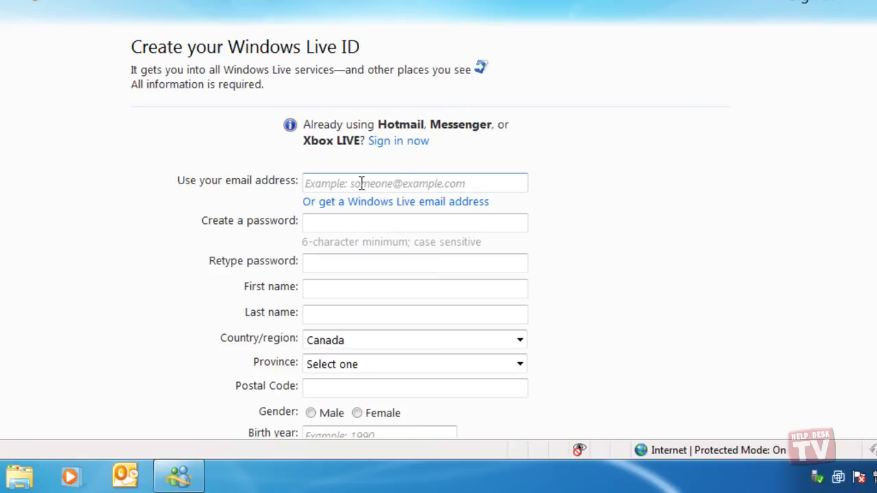
click(312, 182)
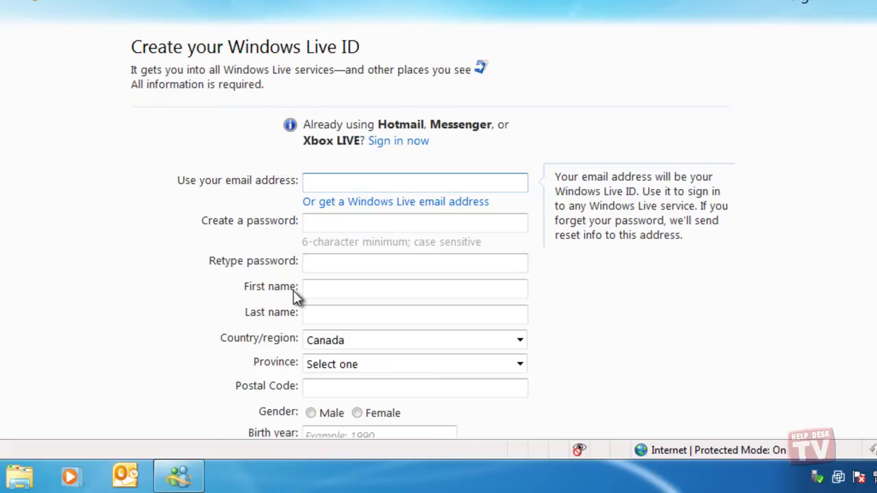
click(310, 224)
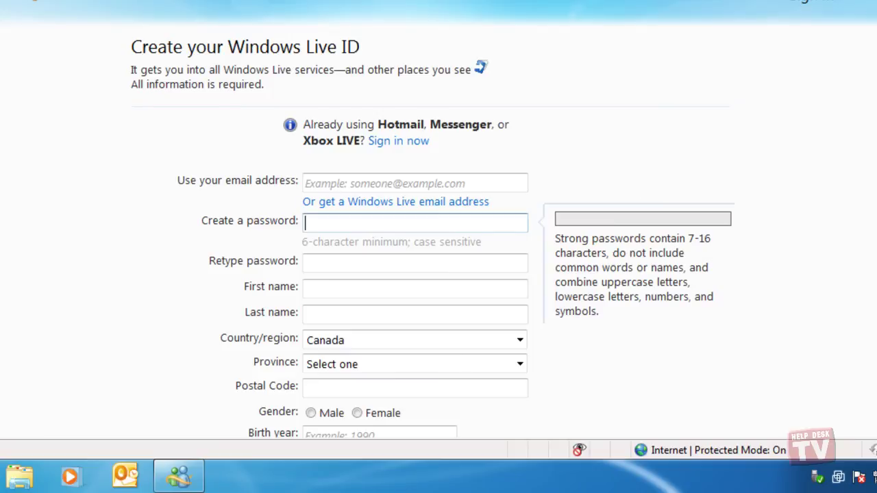
scroll(438, 219, down, 4)
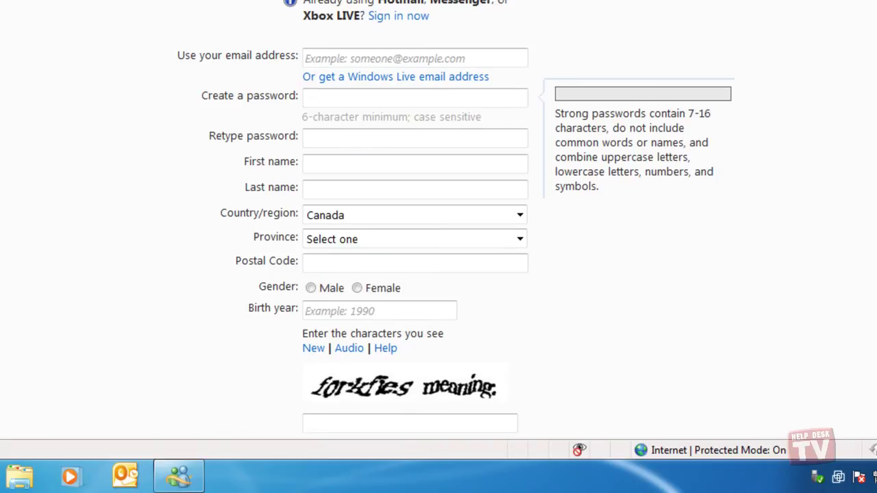
scroll(438, 219, down, 3)
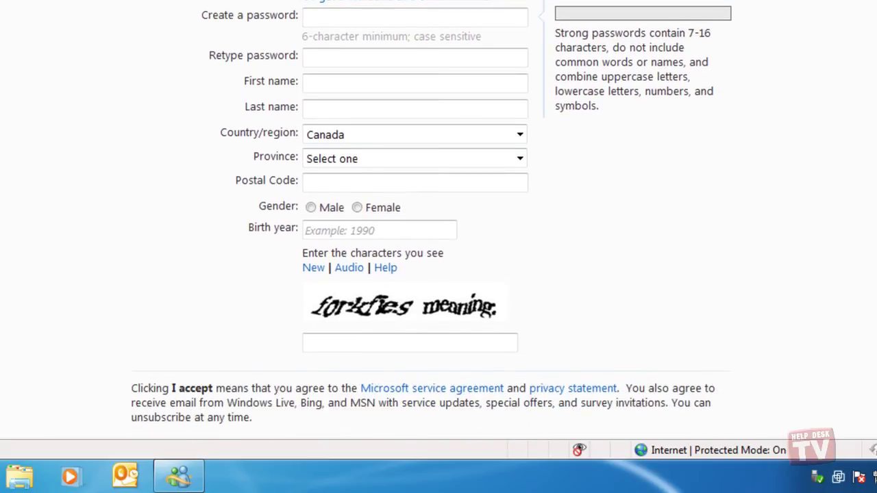
scroll(438, 220, down, 3)
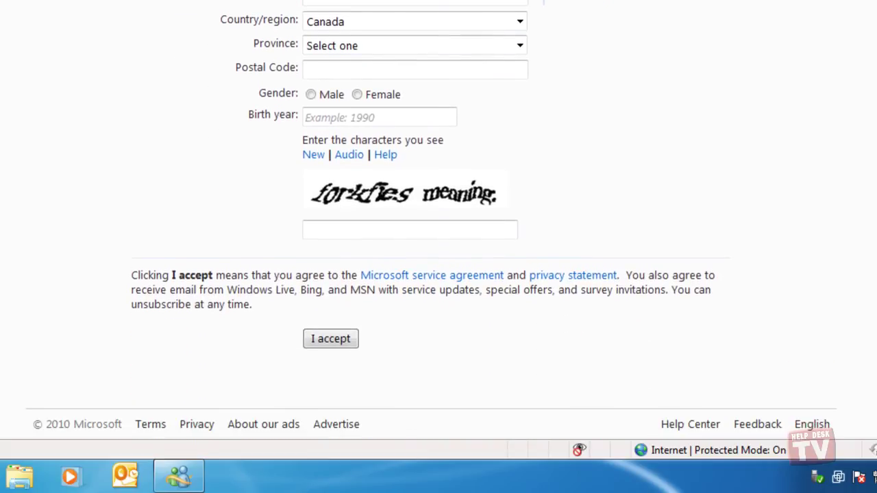
drag(331, 343, 343, 369)
scroll(433, 219, up, 8)
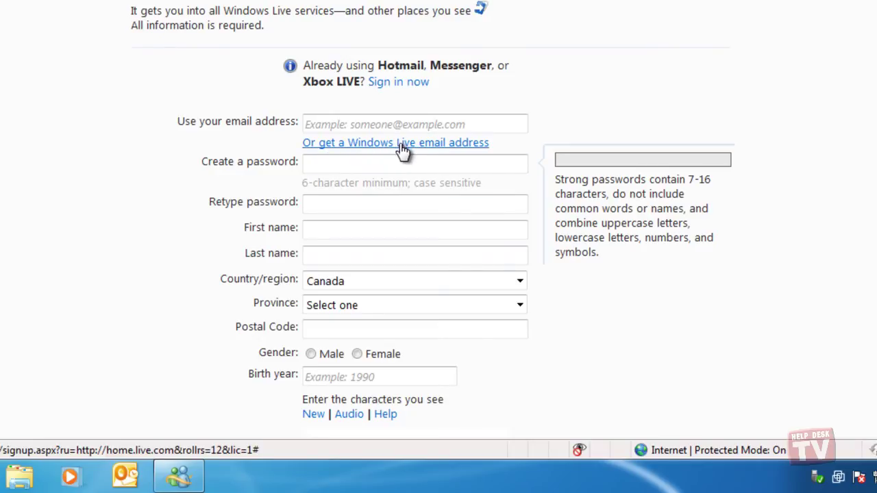
Choose a new Windows Live e-mail on hotmail.ca, enter an ID name and check its availability
click(402, 143)
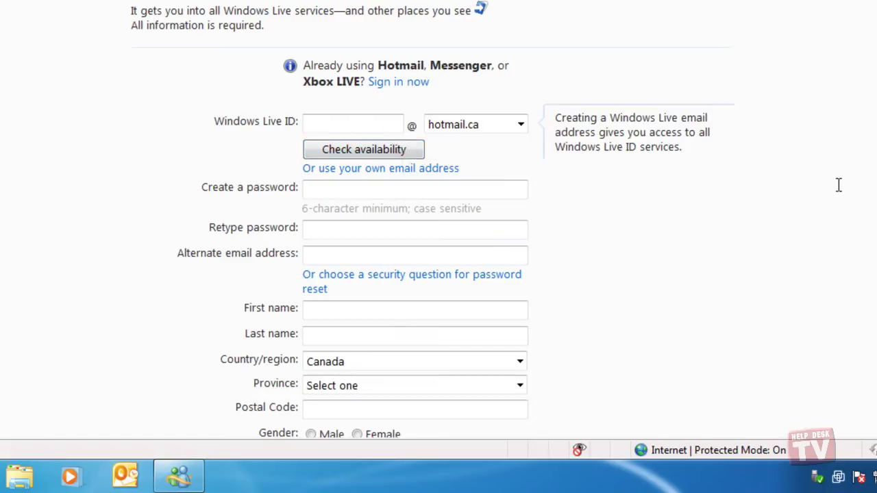
click(521, 124)
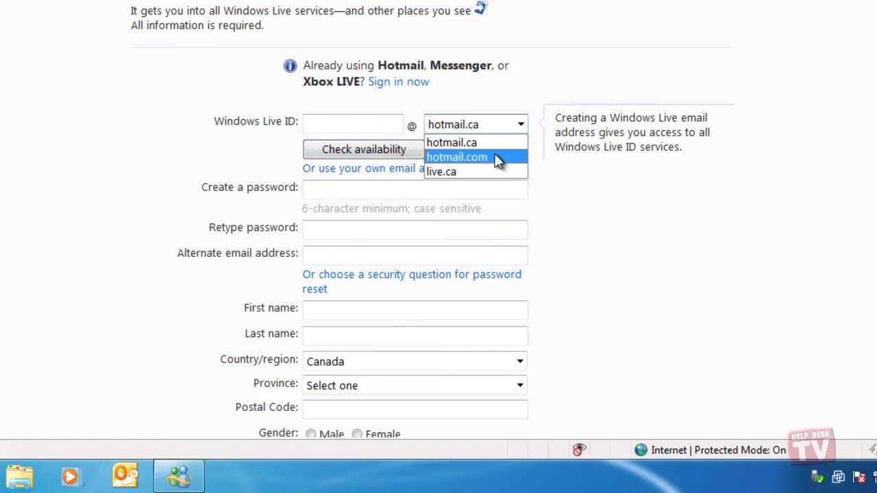
click(521, 124)
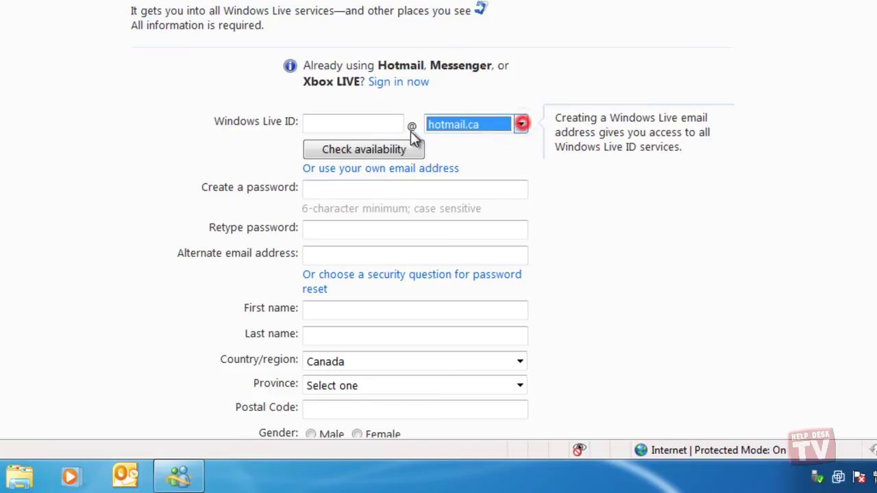
click(379, 124)
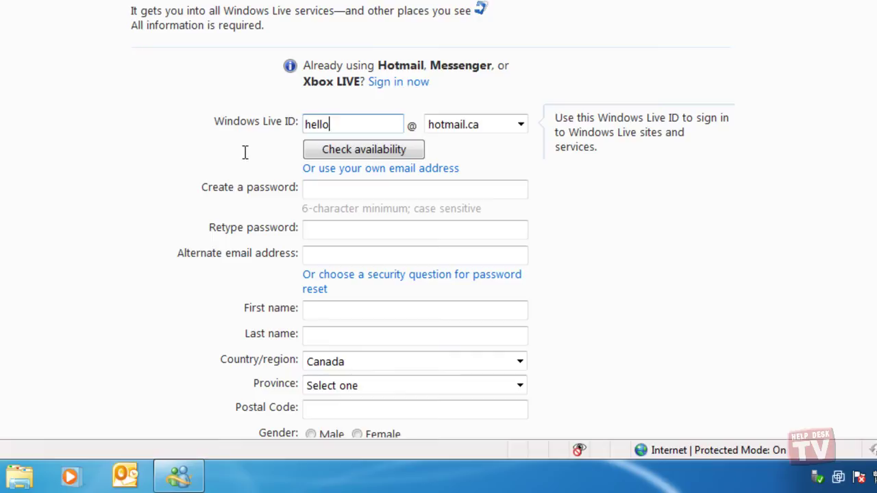
click(364, 150)
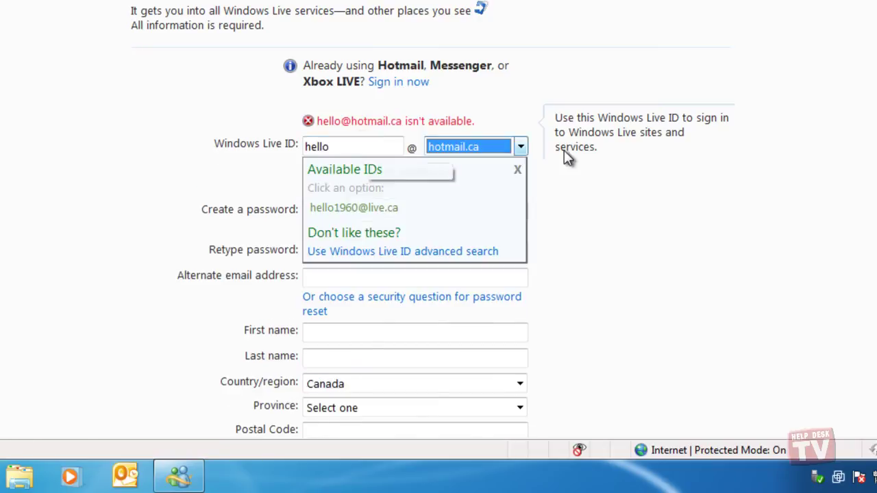
scroll(439, 247, down, 5)
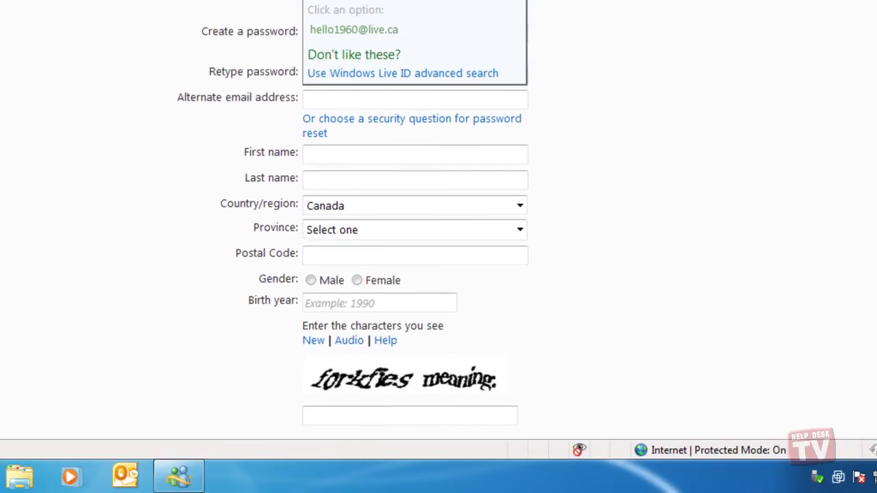
scroll(411, 247, down, 2)
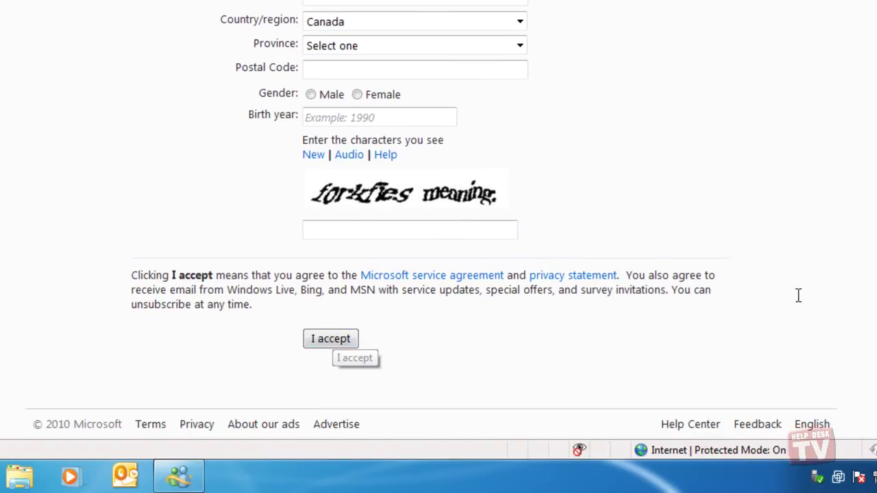
scroll(438, 220, up, 6)
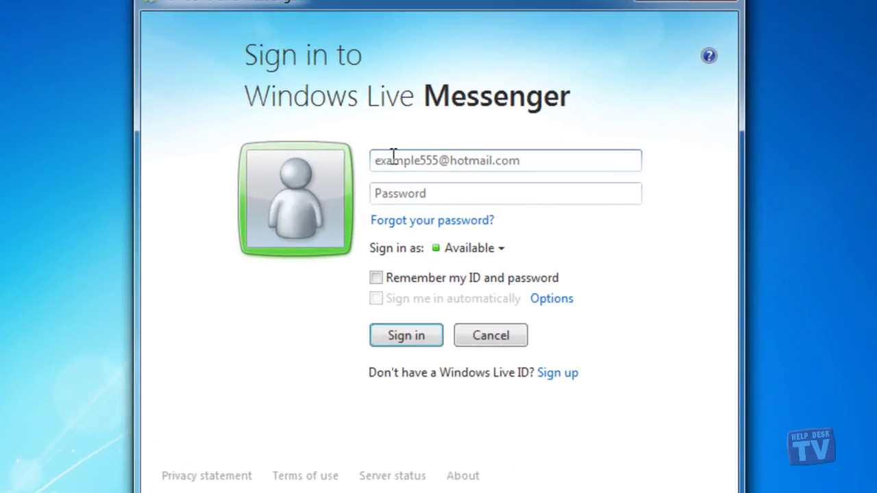
Enter the Windows Live ID e-mail address and account password in Messenger and sign in
click(395, 159)
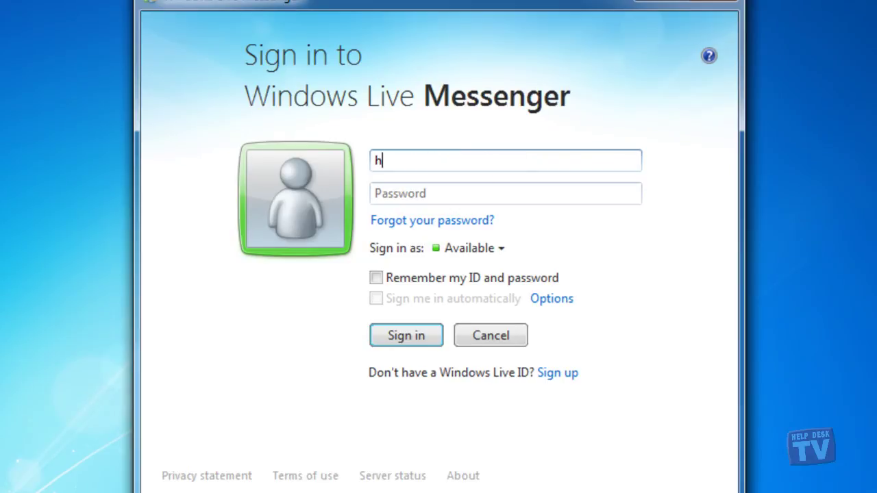
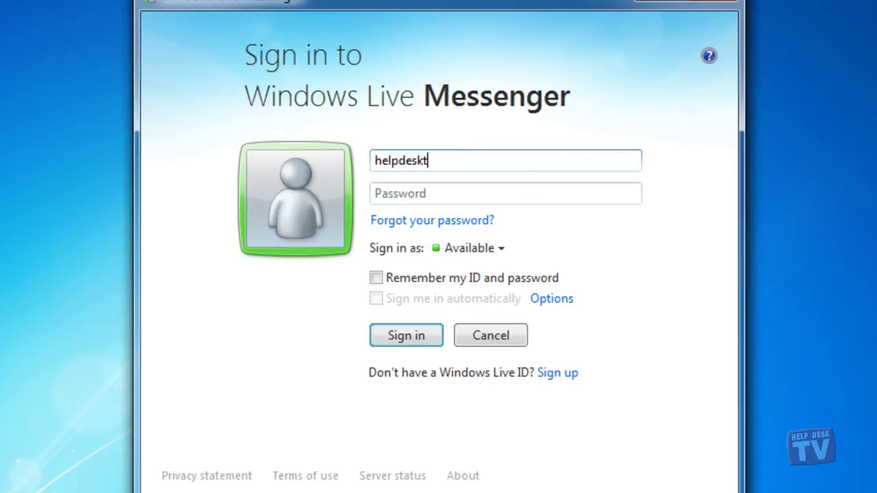
key(Tab)
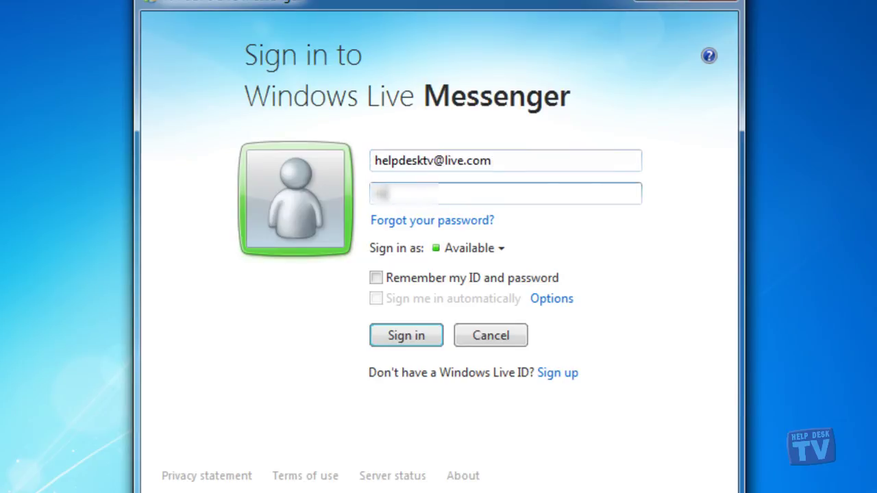
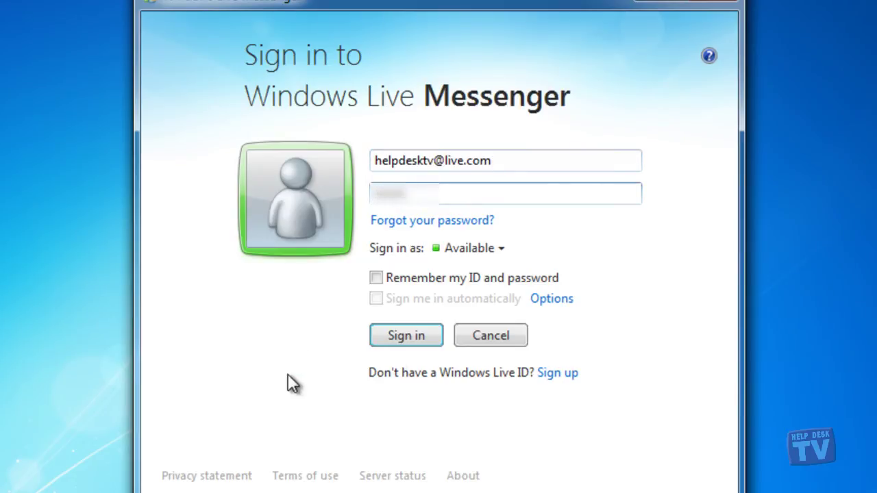
click(408, 335)
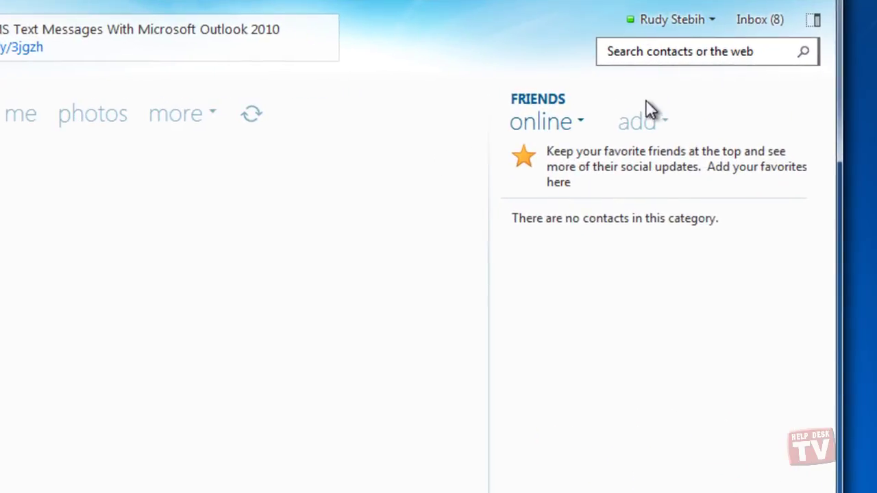
click(656, 122)
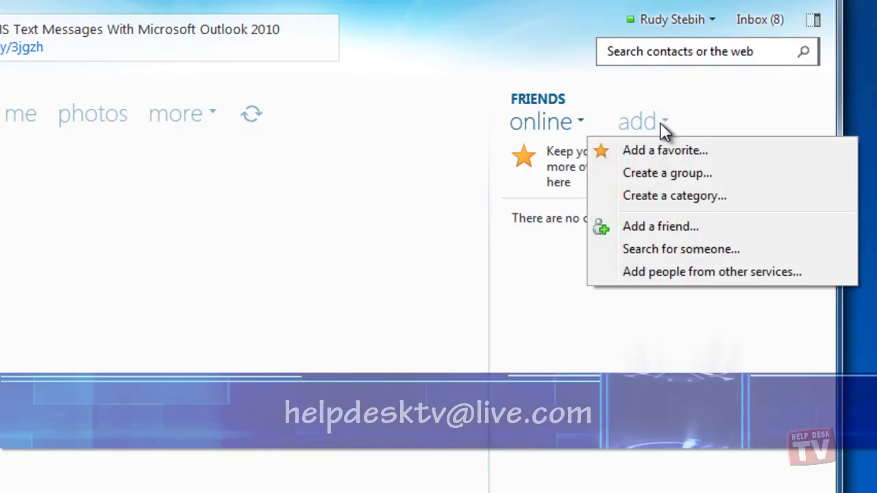
click(666, 228)
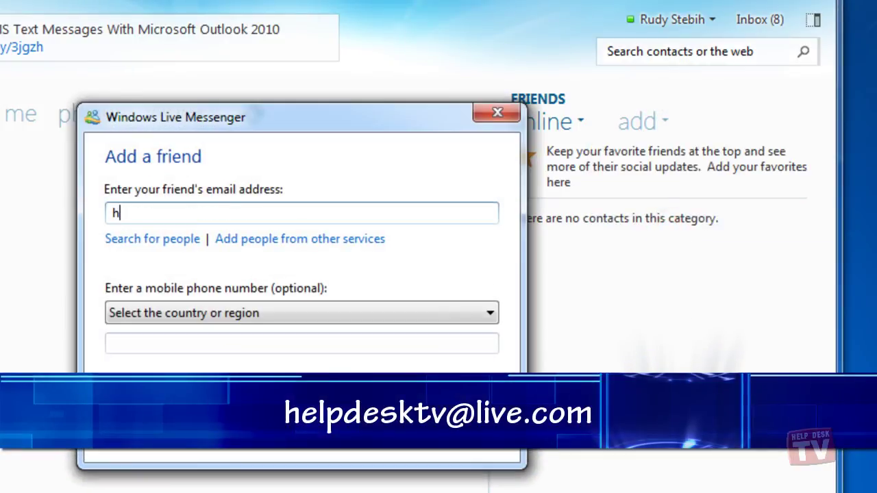
click(372, 444)
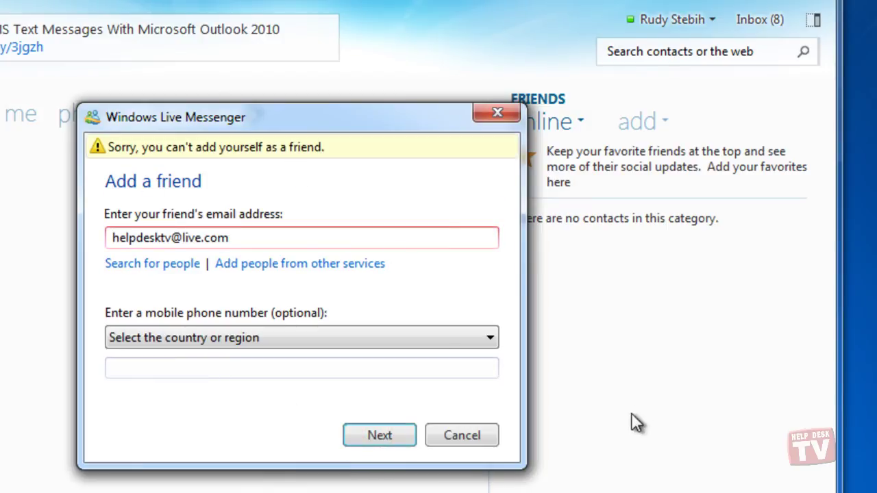
click(463, 434)
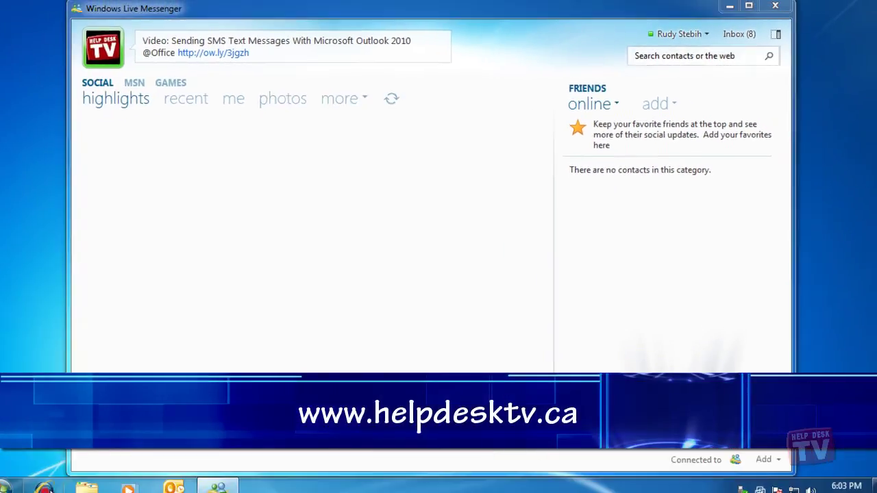
click(61, 480)
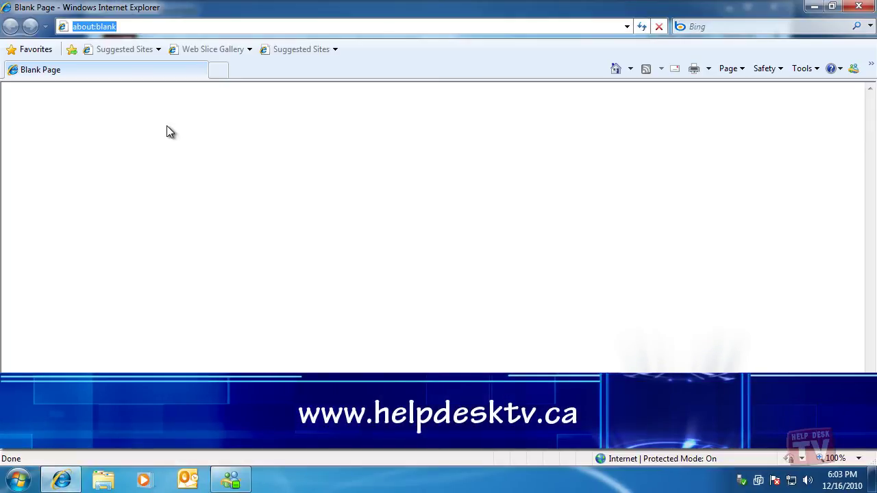
text(www.help)
key(Down)
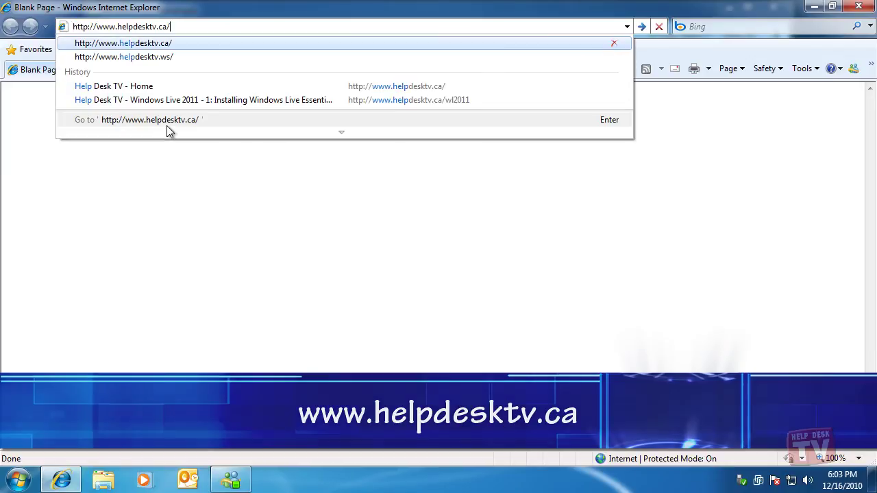
key(Return)
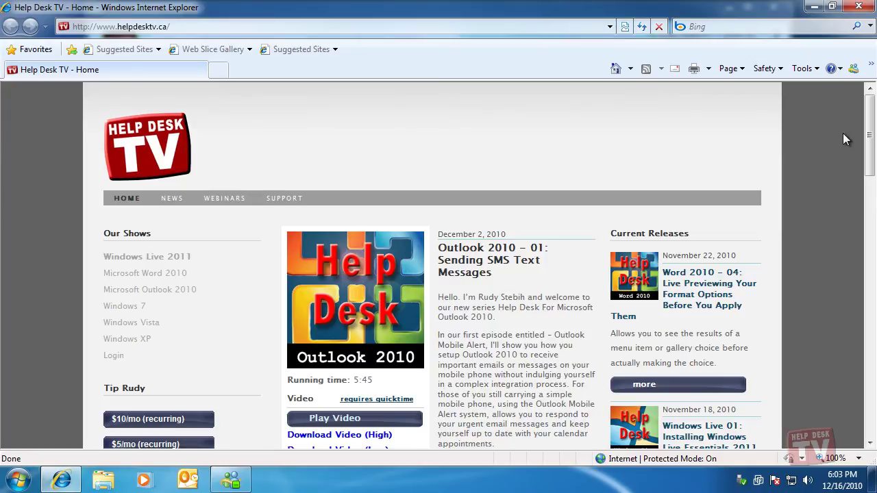
drag(872, 115, 873, 171)
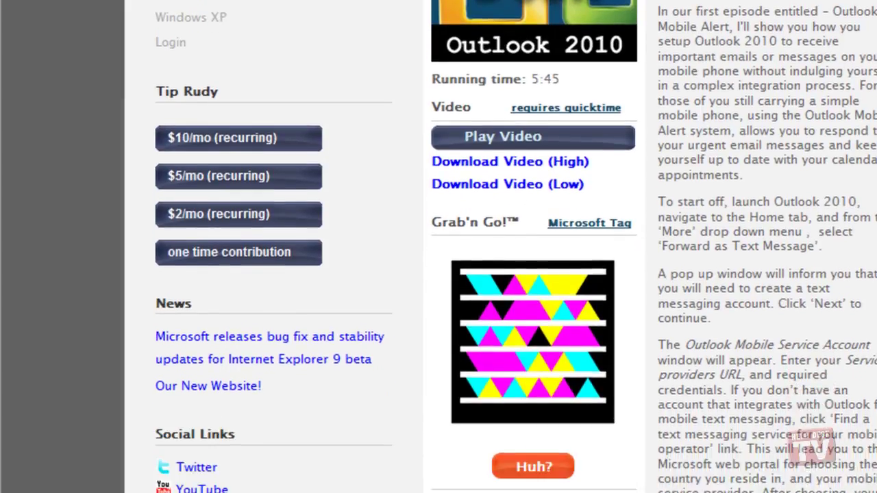
scroll(500, 246, down, 1)
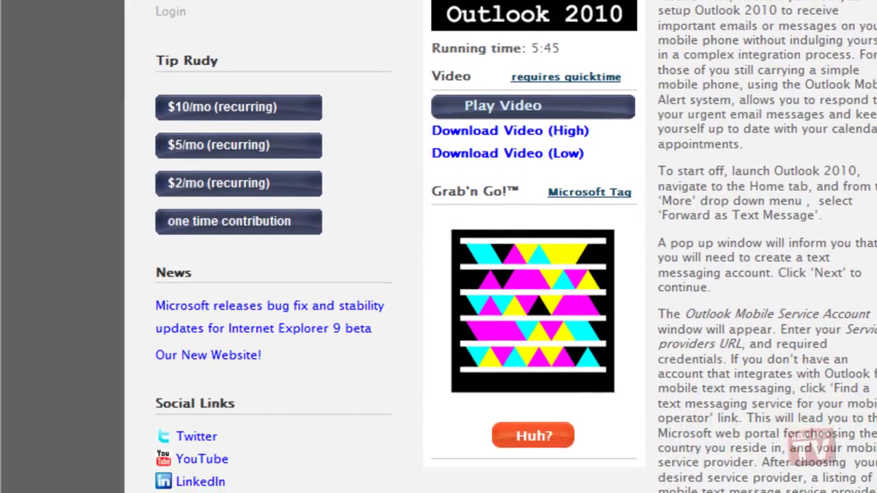